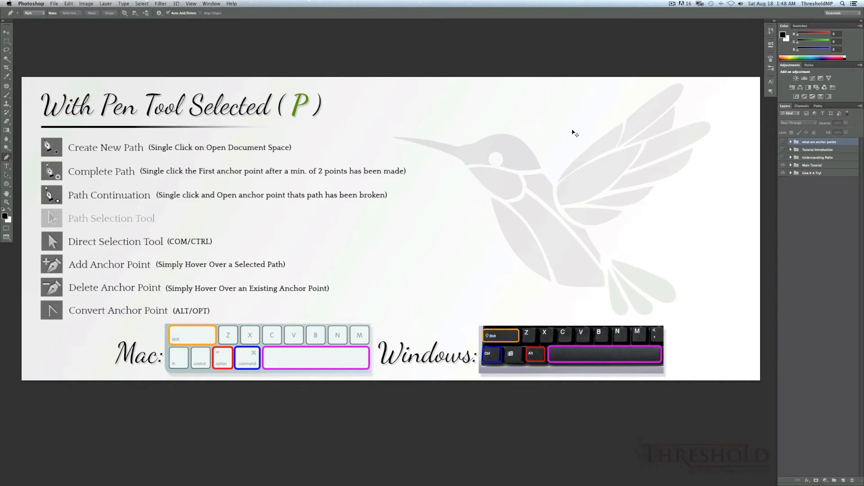
Step: Create a new empty path, Path 2, for the pen drawing
click(818, 107)
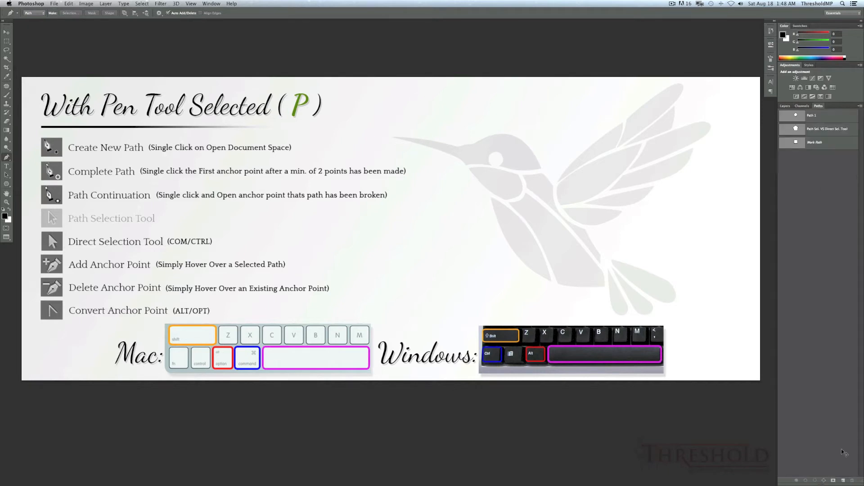
click(443, 109)
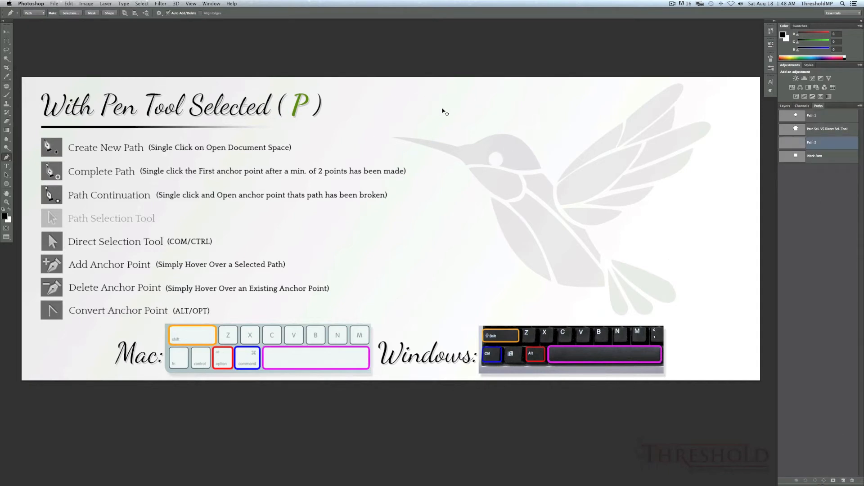
Step: Draw practice paths with straight segments over the hummingbird, deselecting between them
click(559, 115)
click(482, 156)
super+click(474, 173)
click(537, 178)
click(600, 147)
click(628, 211)
super+click(519, 204)
click(482, 156)
Step: Draw a closed curved path with five anchor points around the hummingbird's head, wing base and body
click(480, 156)
drag(573, 138, 634, 152)
drag(651, 190, 660, 220)
drag(555, 276, 512, 273)
drag(469, 253, 452, 219)
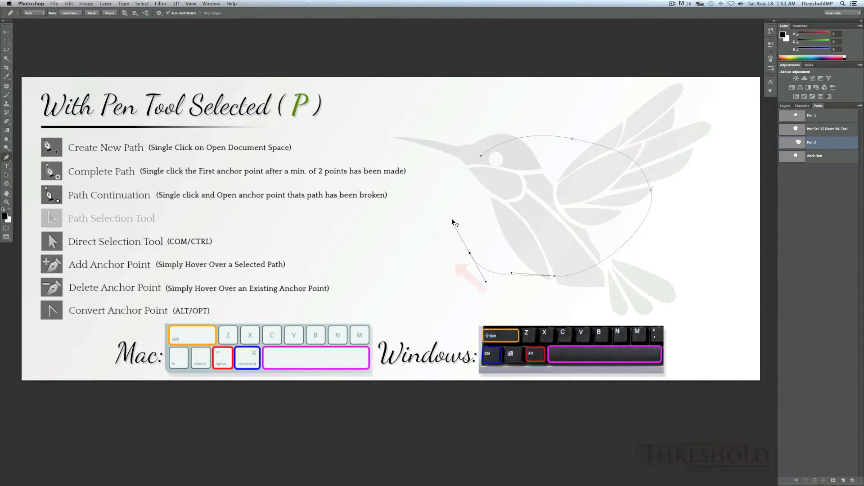
click(481, 156)
drag(483, 156, 505, 148)
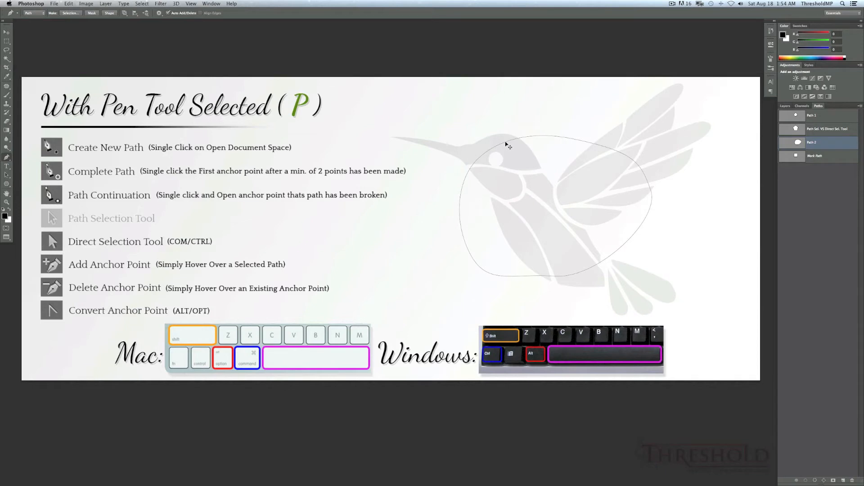
Step: Select the closed curved path and convert its five anchor points to straight corner points
ctrl+click(506, 144)
click(555, 277)
click(469, 253)
click(482, 158)
click(573, 140)
click(651, 191)
Step: Convert the closed path's corner points back to smooth points by pulling out new curve handles
drag(652, 192, 643, 228)
drag(555, 277, 446, 221)
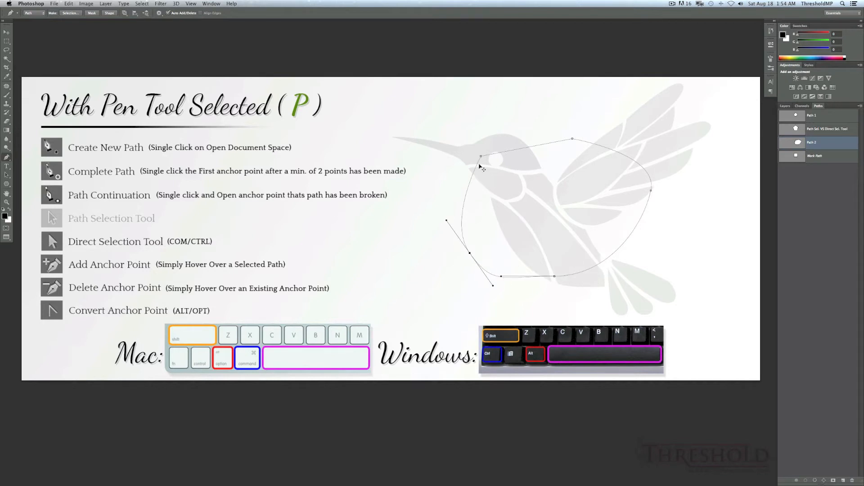
drag(481, 156, 504, 138)
drag(573, 140, 623, 134)
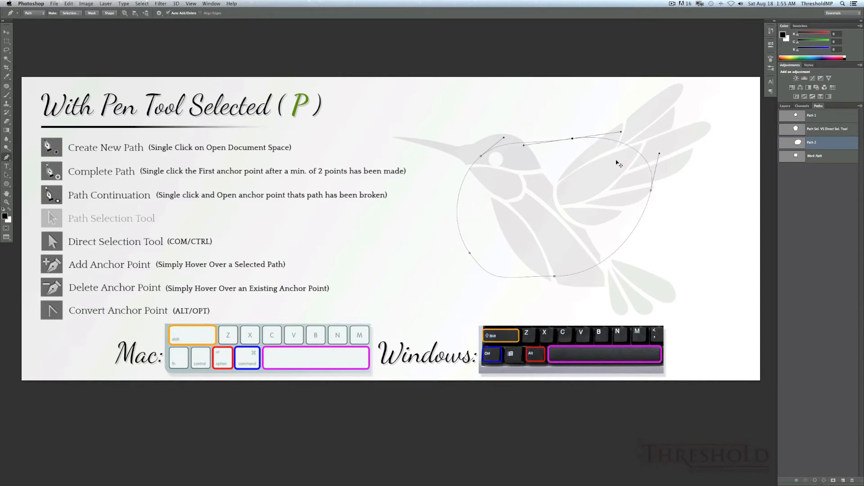
Step: Select all anchor points of the closed curved path and delete it
drag(448, 123, 693, 303)
key(Delete)
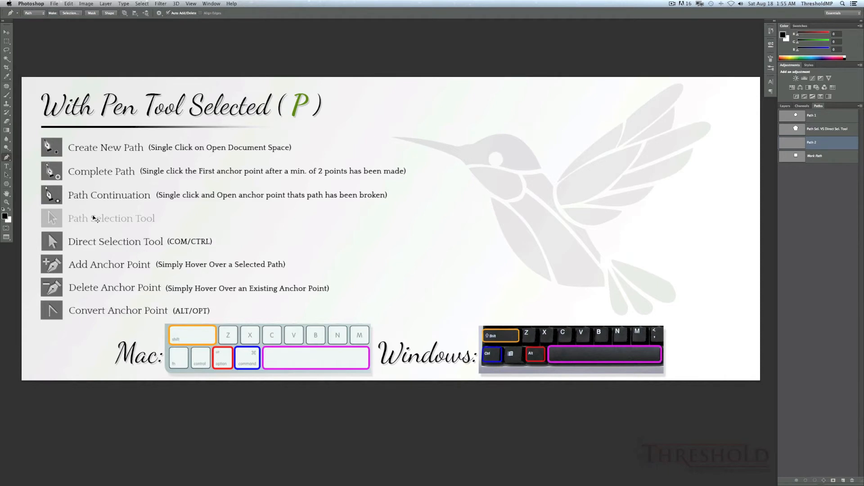
Step: Draw a closed four-sided path over the hummingbird's body with the Pen tool
click(7, 176)
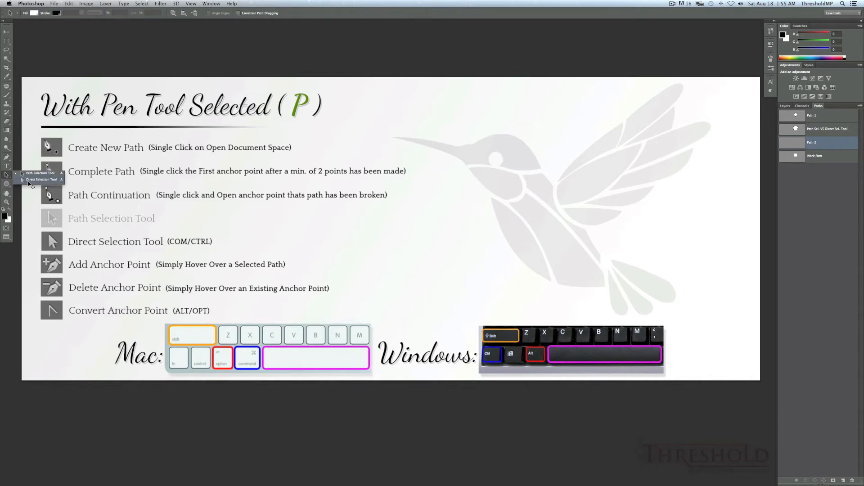
click(6, 176)
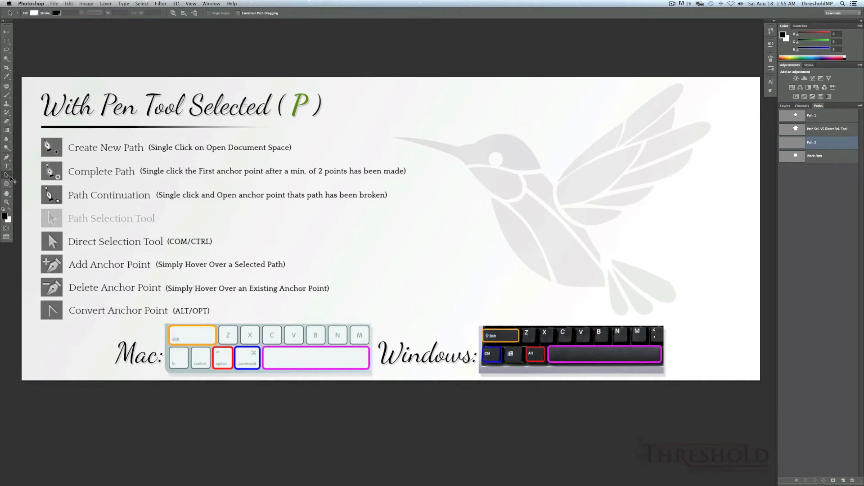
click(7, 158)
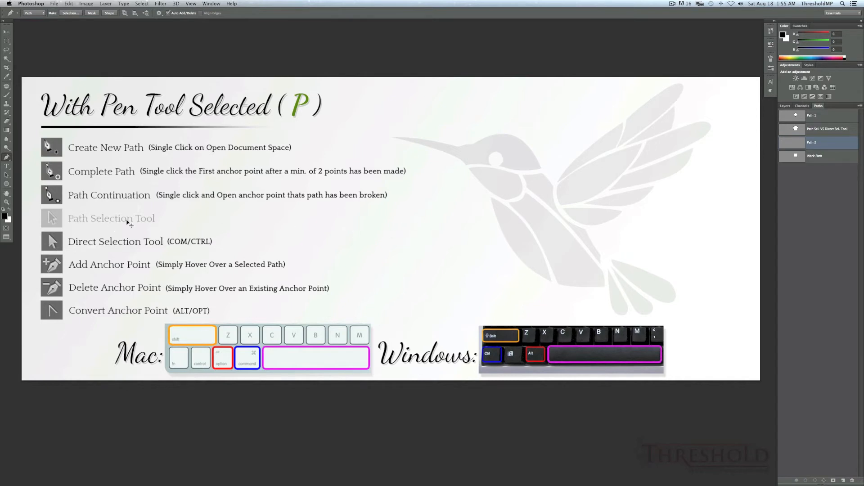
click(475, 152)
click(620, 147)
click(613, 234)
drag(471, 246, 473, 242)
click(476, 153)
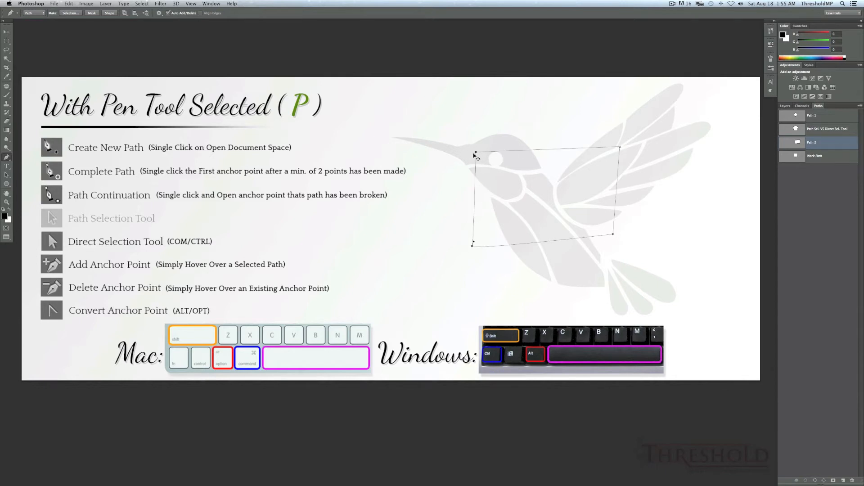
Step: Move the entire four-sided path with the Path Selection Tool
click(7, 175)
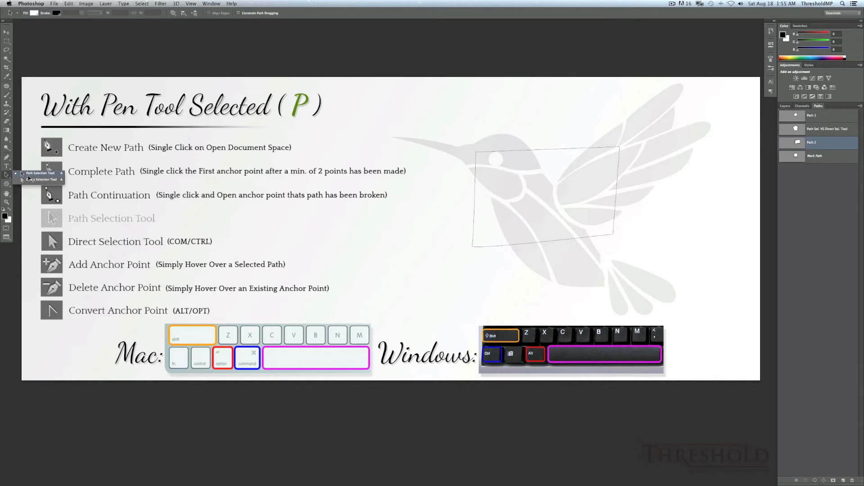
click(32, 180)
mouse_move(512, 152)
mouse_down()
mouse_move(530, 138)
mouse_move(482, 141)
mouse_move(505, 142)
mouse_up()
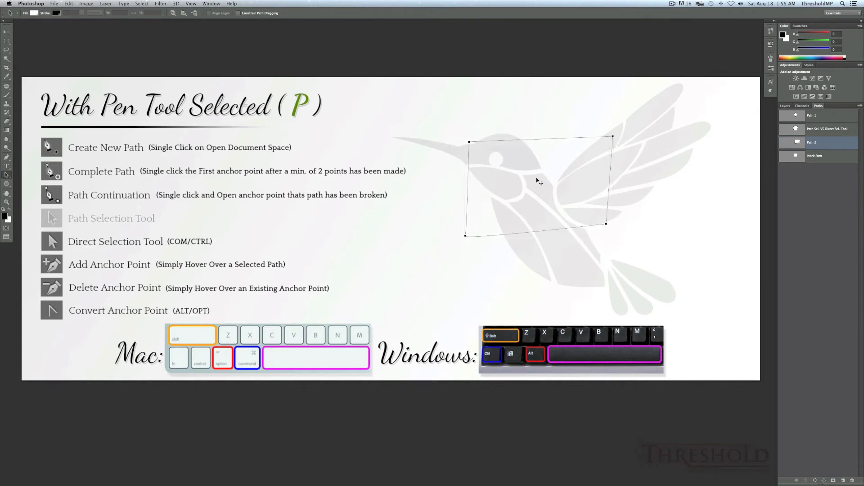
drag(470, 144, 493, 149)
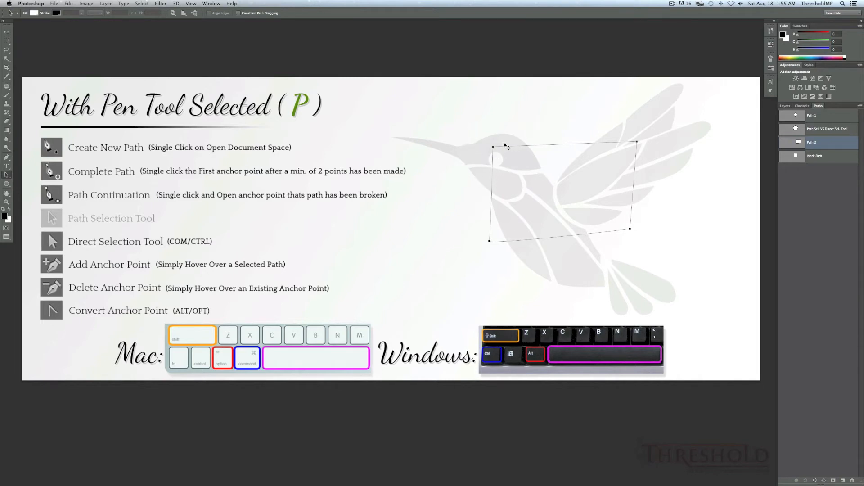
Step: Reshape the four-sided path by moving its two upper corner anchors individually with the Direct Selection Tool
click(8, 178)
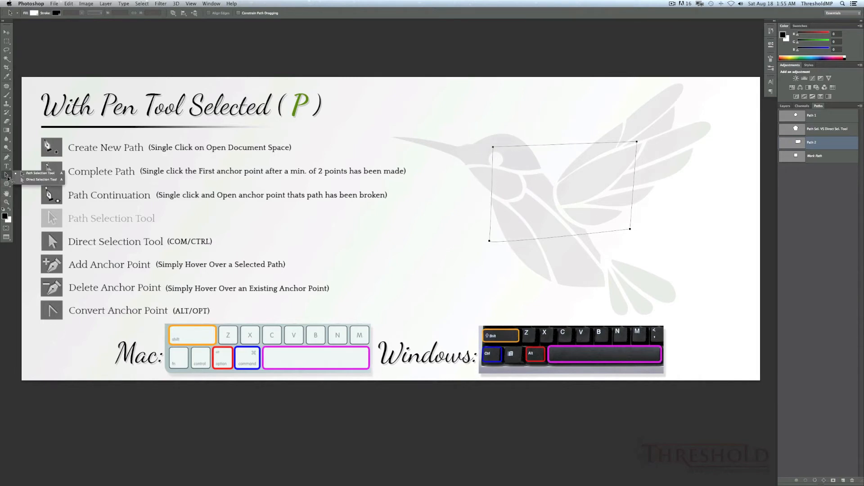
click(30, 180)
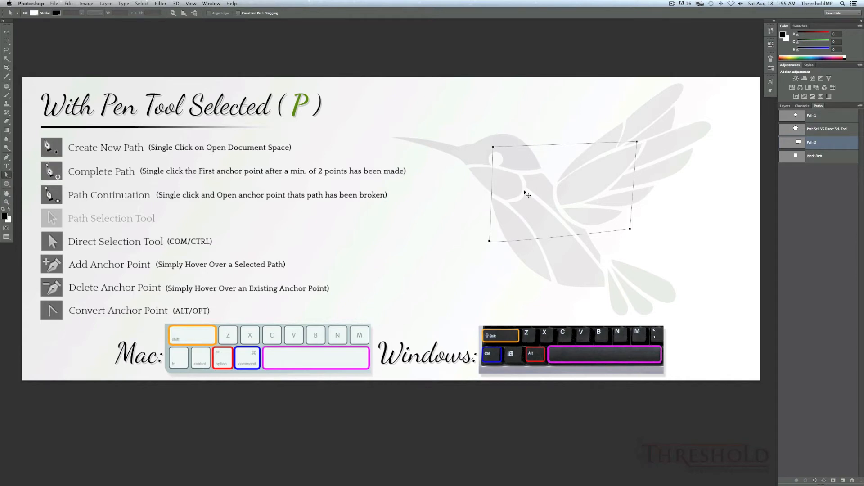
mouse_move(493, 147)
mouse_down()
mouse_move(544, 181)
mouse_move(478, 141)
mouse_up()
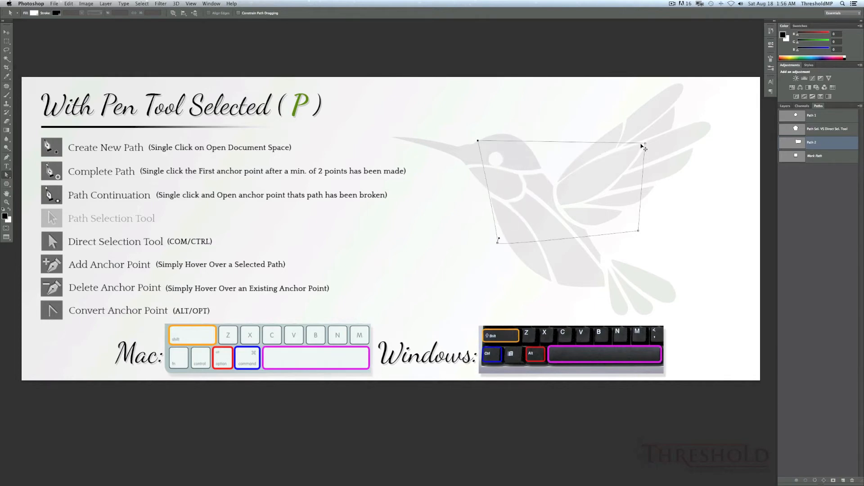
drag(645, 144, 596, 173)
Step: Show the Understanding Paths layer group to review the anchor point symbols, and hide it again
click(787, 106)
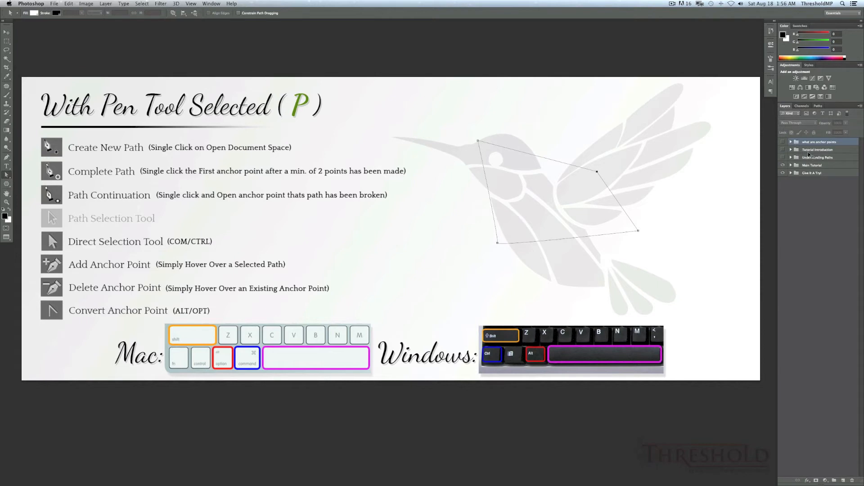
click(784, 157)
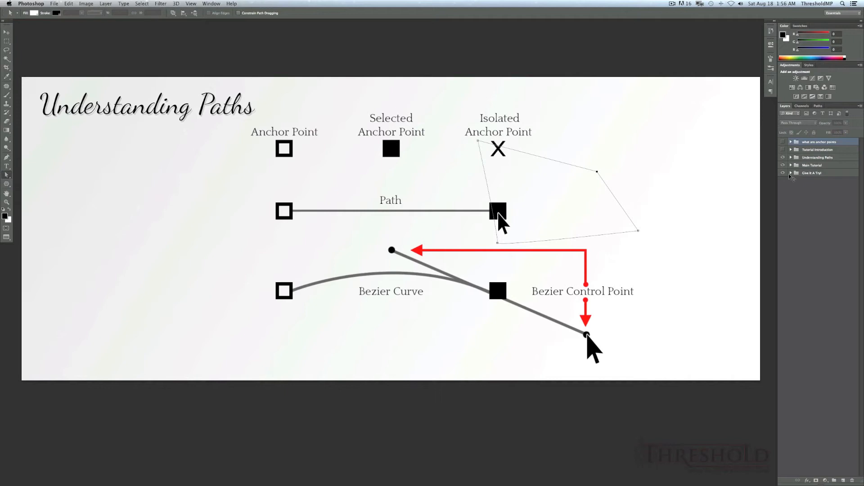
click(783, 158)
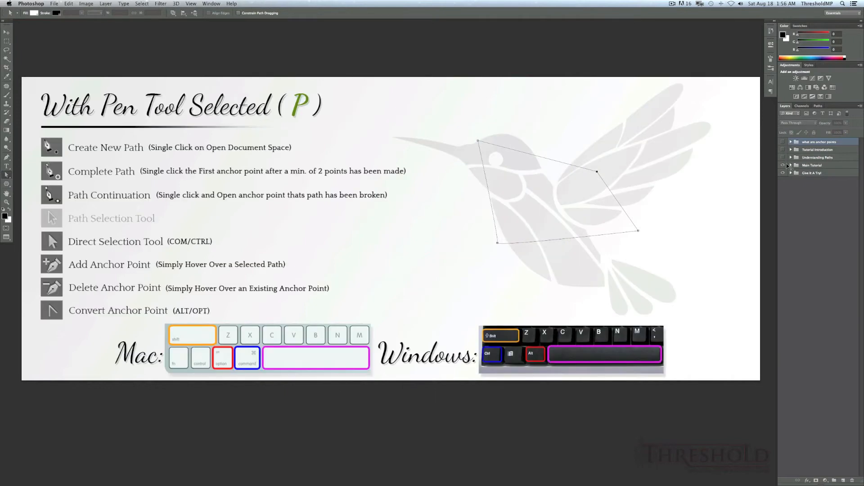
Step: Move the four-sided path's upper-right anchor back outward and delete the whole path
drag(597, 172, 628, 138)
key(p)
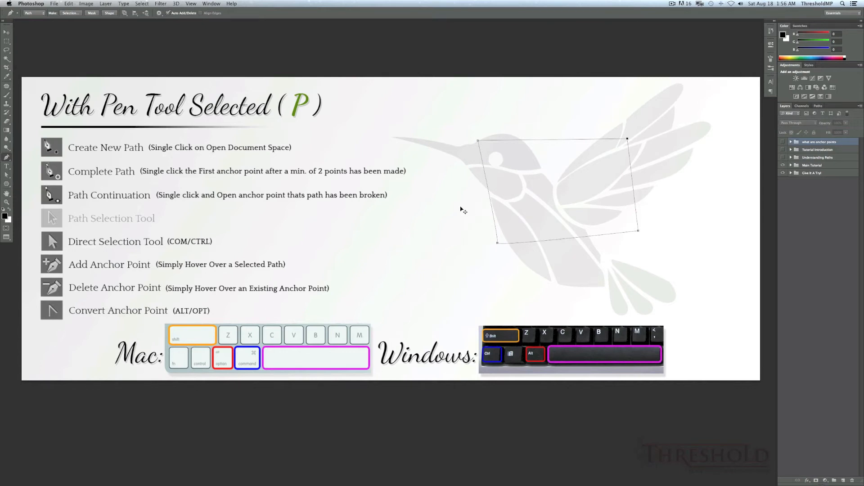
drag(457, 122, 673, 269)
drag(633, 207, 605, 180)
key(Delete)
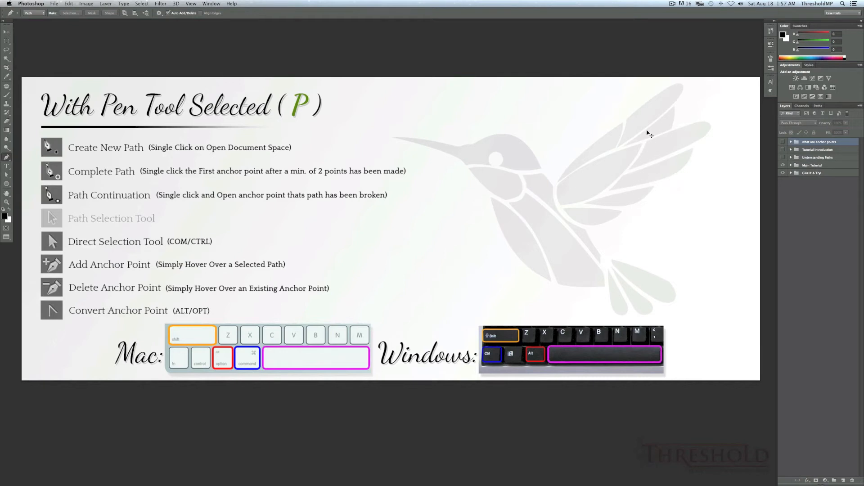
Step: Start a pen path at the beak's tip and curve it along the beak's upper edge to the forehead dip
key(z)
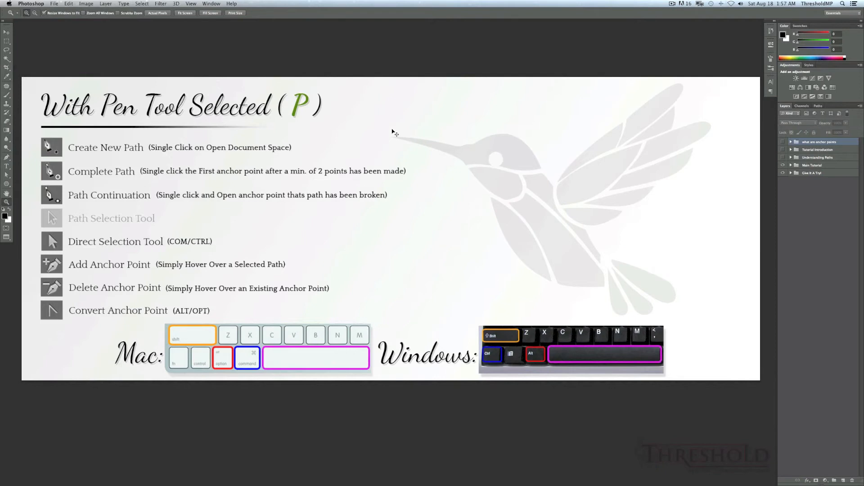
click(119, 14)
drag(559, 214, 554, 311)
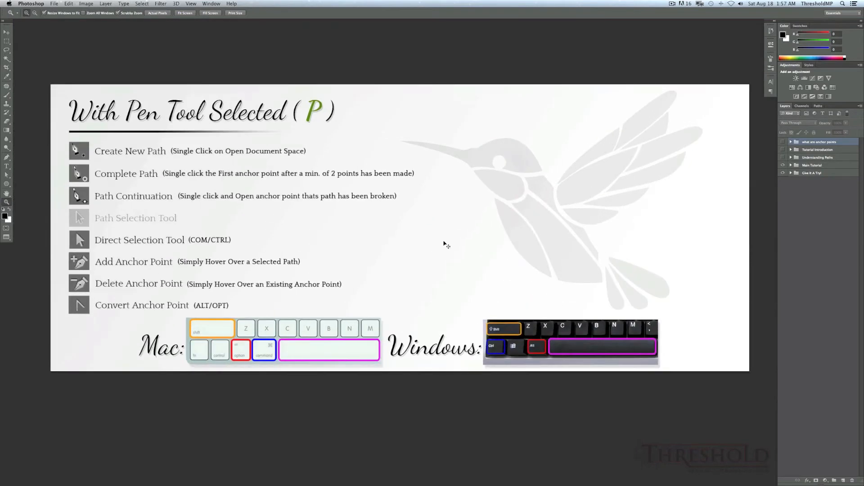
click(119, 14)
drag(390, 118, 727, 334)
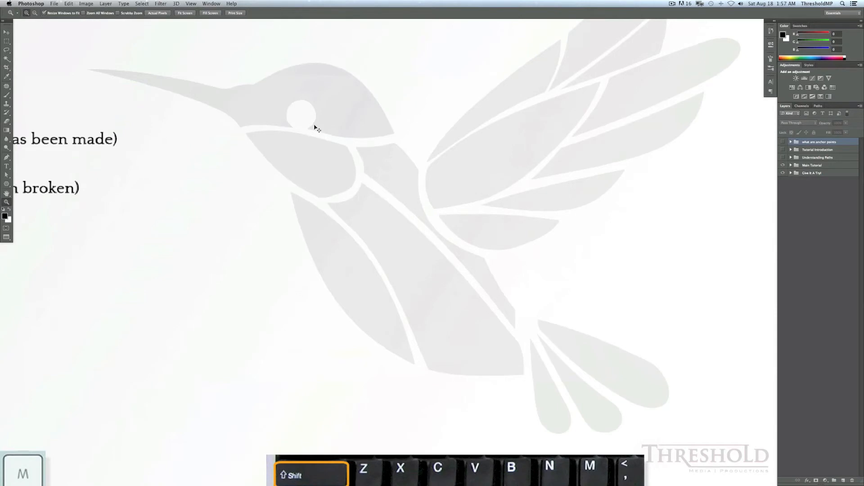
scroll(315, 149, up, 5)
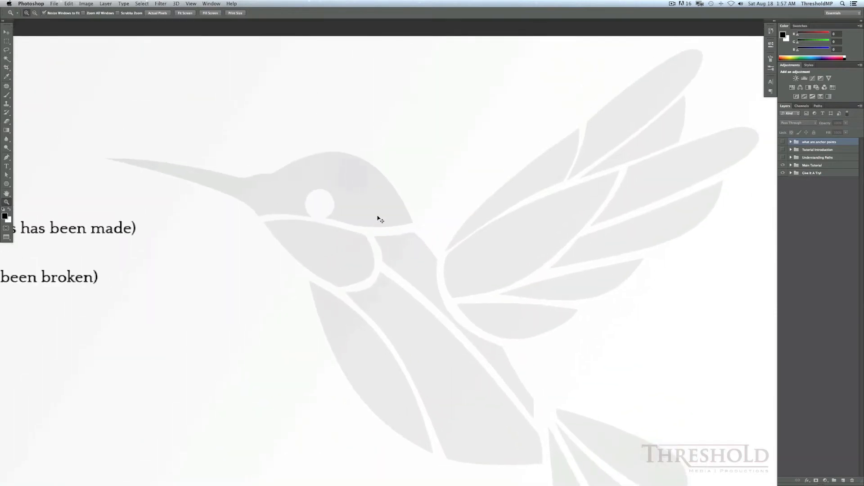
key(p)
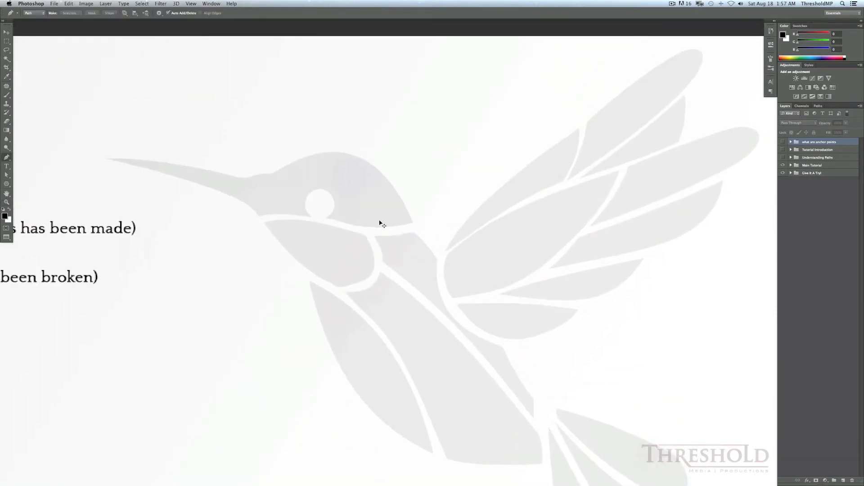
click(106, 158)
drag(235, 178, 301, 197)
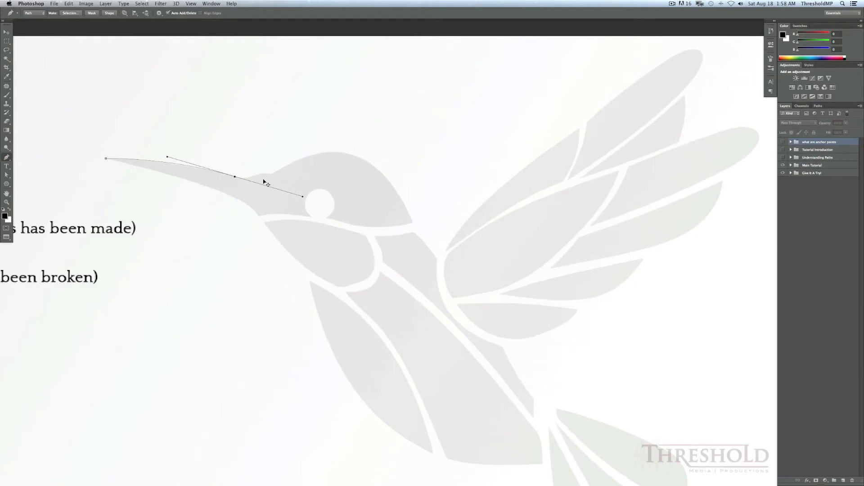
Step: Try a curve to the top of the head, and shorten the outgoing handle of the beak-end anchor
drag(330, 150, 346, 142)
click(329, 150)
drag(303, 197, 261, 184)
drag(260, 184, 298, 194)
drag(297, 194, 248, 183)
Step: Add a curved anchor just past the dip between the beak and the forehead
click(252, 177)
scroll(238, 177, up, 2)
scroll(239, 177, up, 3)
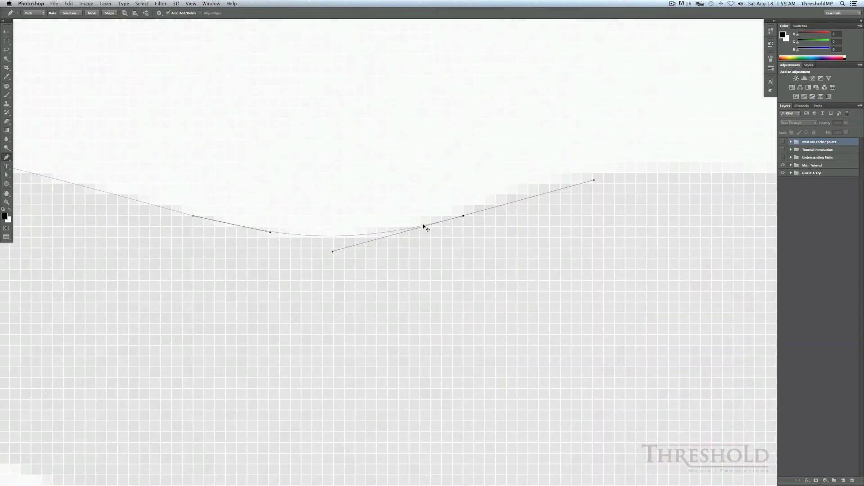
scroll(421, 227, down, 5)
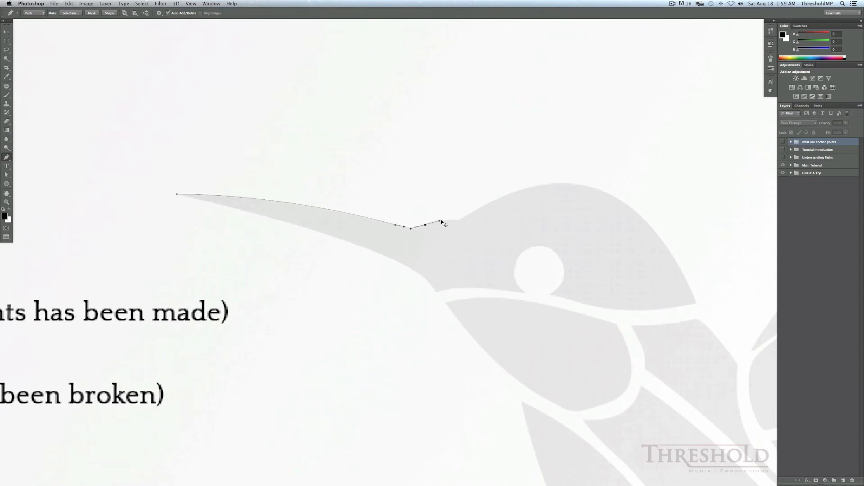
Step: Trace the forehead and the crown to the back of the head, adjusting the handles to fit the outline
drag(459, 220, 466, 221)
drag(466, 221, 487, 206)
drag(697, 303, 760, 413)
drag(658, 357, 366, 235)
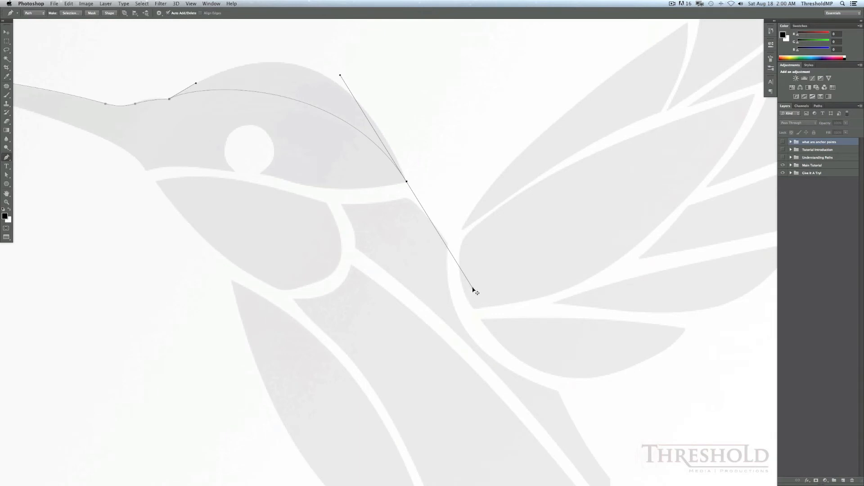
drag(473, 289, 497, 330)
drag(340, 76, 325, 50)
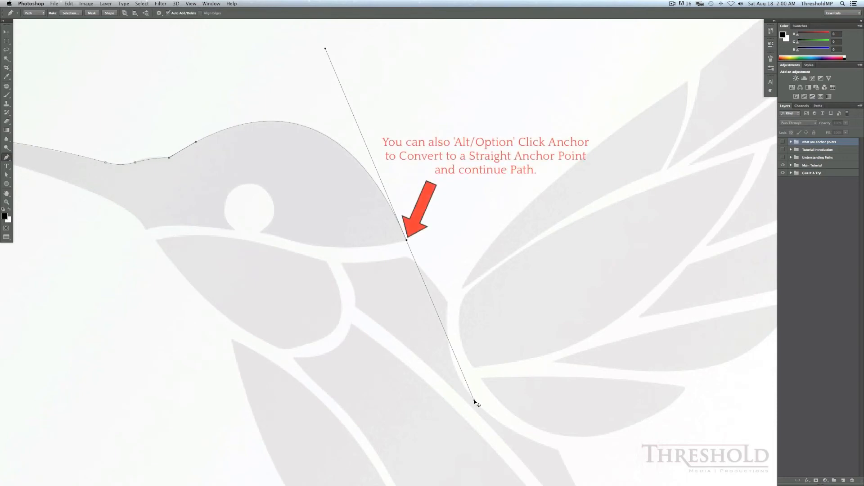
Step: Redirect the back-of-head handle, trace the head's lower edge to the eye opening with an extra anchor, and deselect the path
drag(475, 400, 381, 245)
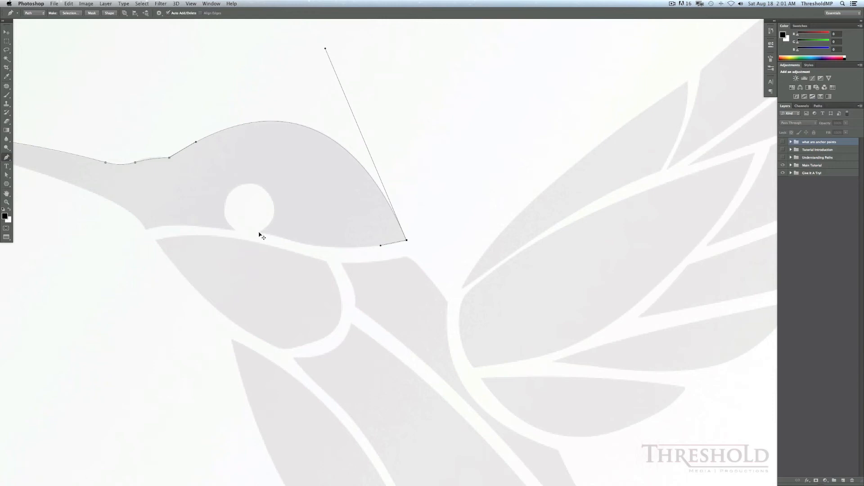
drag(260, 233, 213, 209)
drag(261, 234, 311, 246)
mouse_move(311, 245)
mouse_down()
mouse_move(285, 219)
mouse_move(321, 248)
mouse_up()
drag(368, 271, 352, 251)
drag(269, 240, 285, 244)
drag(261, 234, 233, 229)
super+click(319, 282)
drag(189, 251, 412, 282)
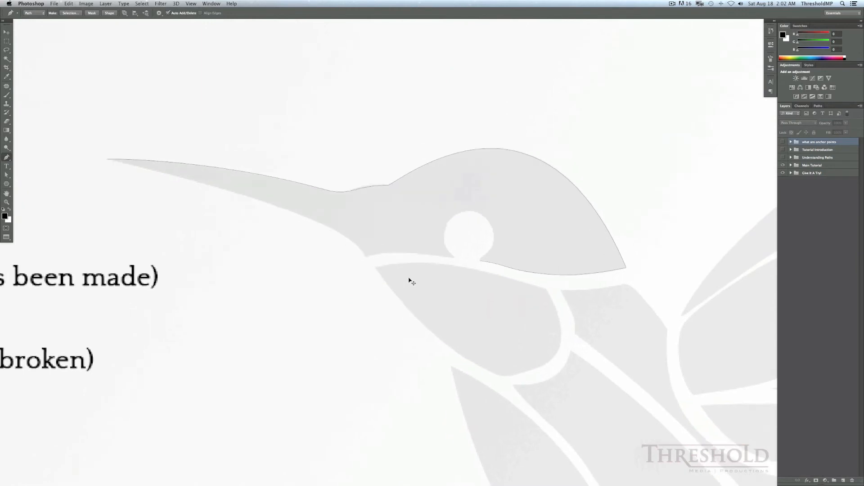
Step: Resume the open path at the eye's lower right side and curve it around the eye to the opposite side
click(480, 262)
drag(453, 259, 489, 254)
drag(455, 258, 493, 304)
drag(489, 255, 513, 180)
drag(417, 213, 413, 215)
Step: Add anchors on the eye's right and upper-left edges and adjust their handles to fit the round outline
click(488, 231)
drag(487, 226, 494, 234)
click(458, 221)
drag(458, 222, 456, 218)
drag(490, 216, 455, 218)
click(481, 262)
click(455, 218)
Step: Redirect the handle beside the eye, curve the path to the throat corner below the beak, and turn its handle toward the beak
click(455, 258)
drag(492, 303, 440, 256)
drag(442, 257, 436, 254)
mouse_move(366, 258)
mouse_down()
mouse_move(312, 261)
mouse_move(363, 259)
mouse_move(353, 266)
mouse_up()
drag(353, 266, 358, 248)
scroll(135, 225, down, 2)
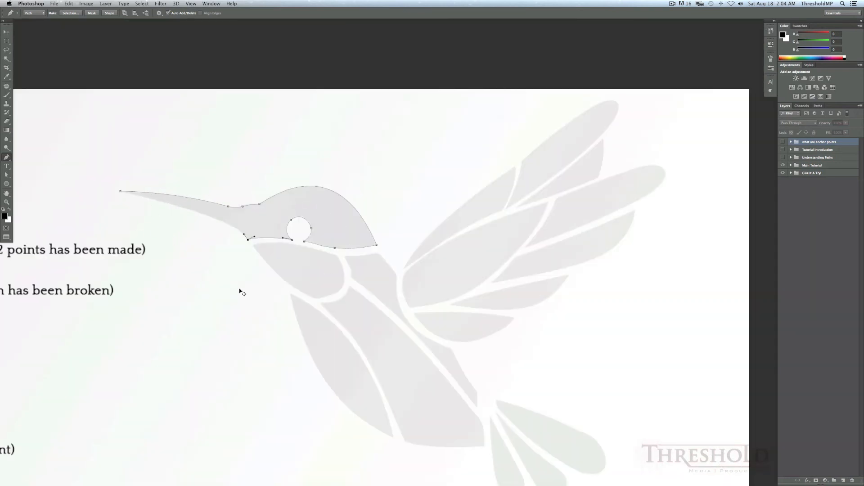
Step: Close the path at the beak tip with a curved segment along the beak's lower edge, and deselect it
scroll(303, 283, left, 10)
scroll(540, 277, left, 3)
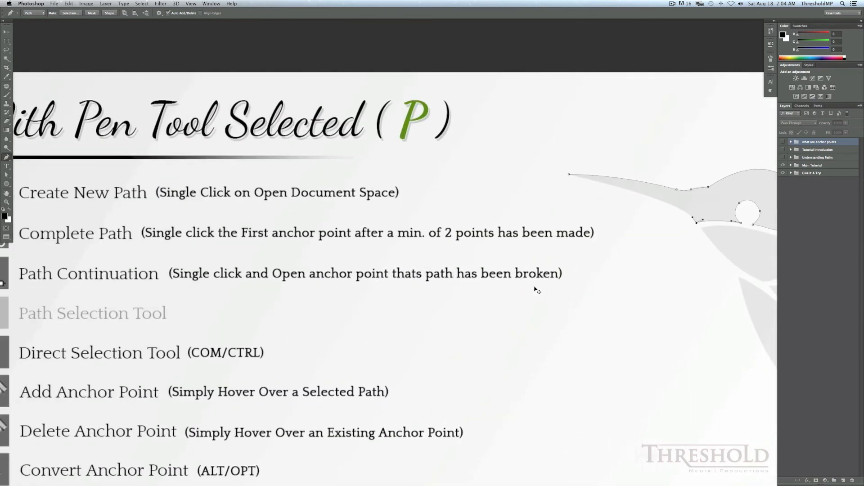
scroll(72, 353, left, 4)
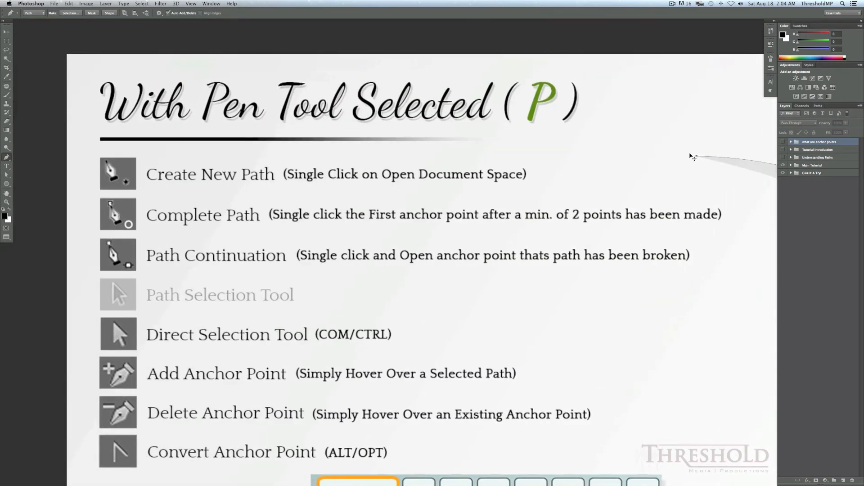
scroll(713, 193, right, 15)
scroll(714, 193, up, 2)
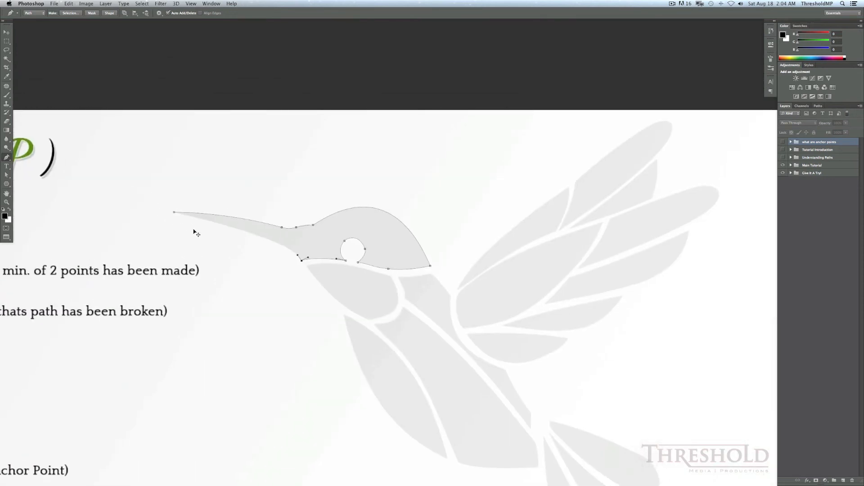
scroll(205, 266, up, 3)
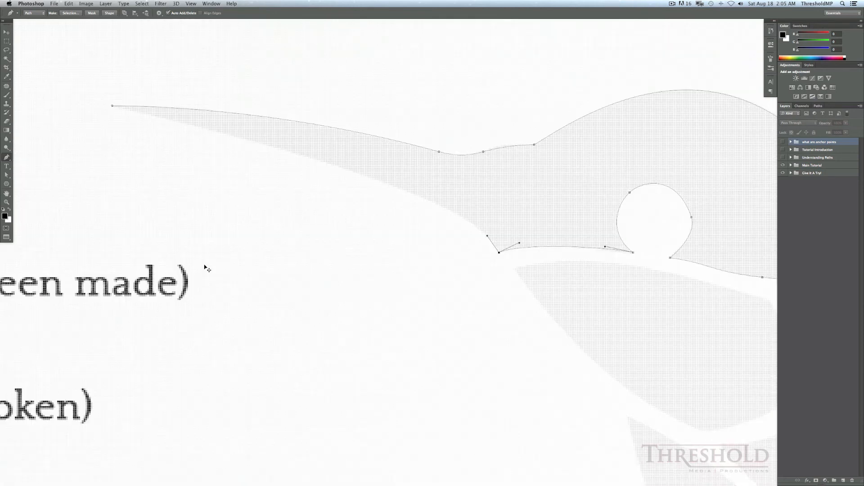
scroll(208, 269, down, 1)
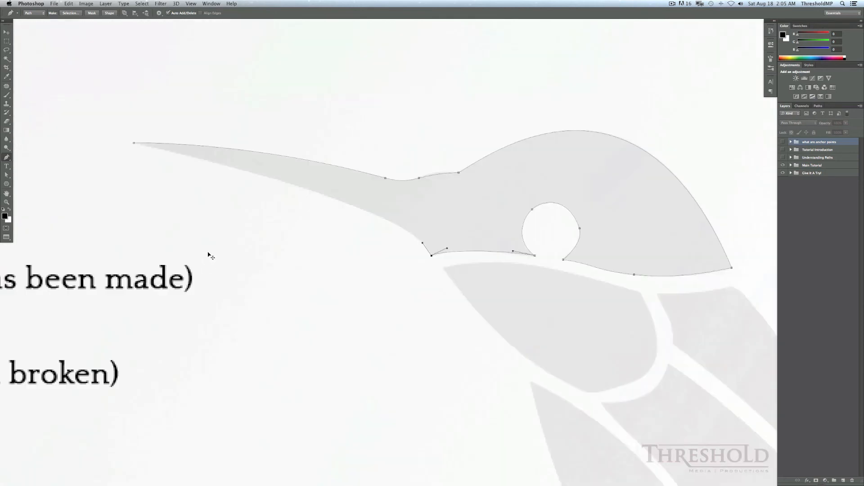
super+click(133, 143)
drag(26, 128, 27, 101)
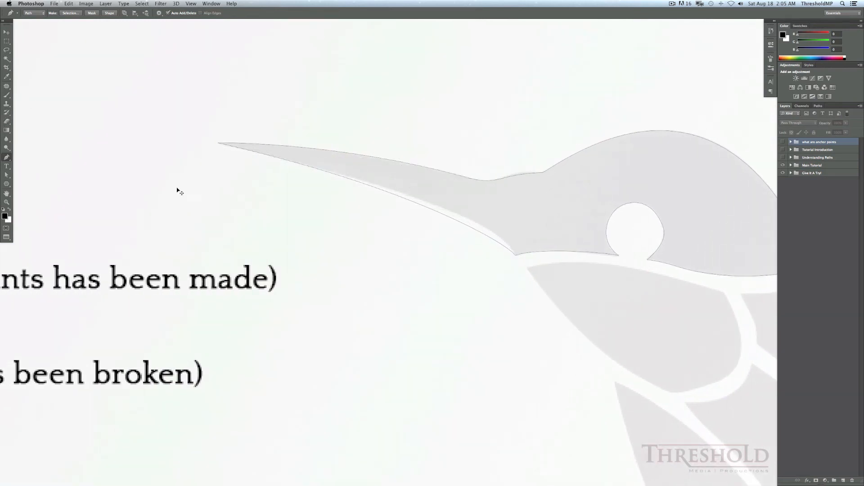
Step: Reshape the segment under the beak with the throat corner's handle so it follows the lower edge, and deselect the path
drag(670, 312, 596, 321)
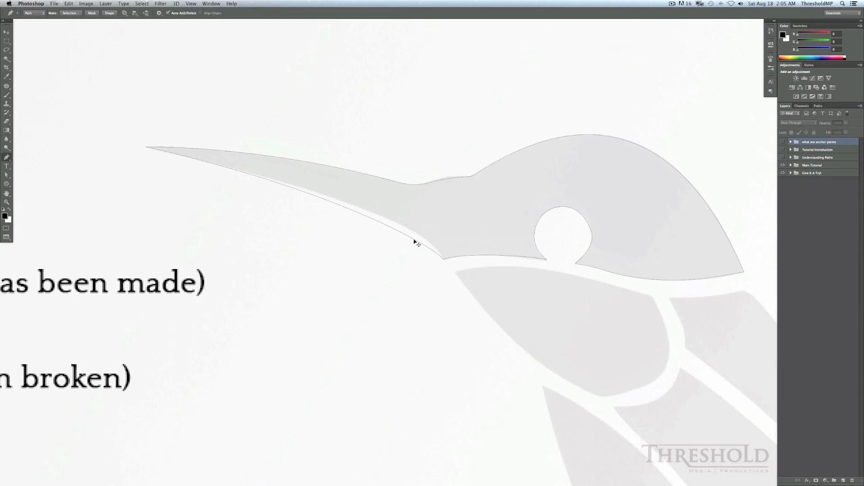
ctrl+click(415, 240)
mouse_move(435, 247)
mouse_down()
mouse_move(412, 226)
mouse_move(436, 241)
mouse_move(436, 232)
mouse_up()
ctrl+click(419, 263)
Step: Display the document's list of paths with the head outline in view
click(819, 107)
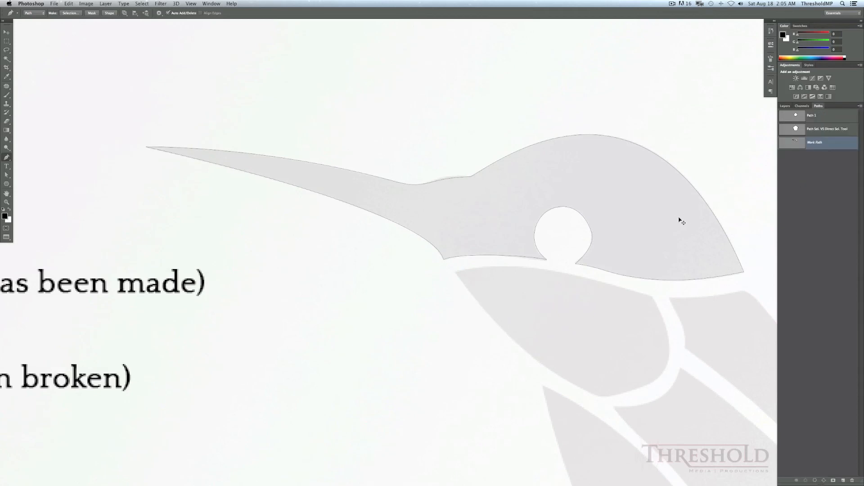
scroll(676, 218, down, 3)
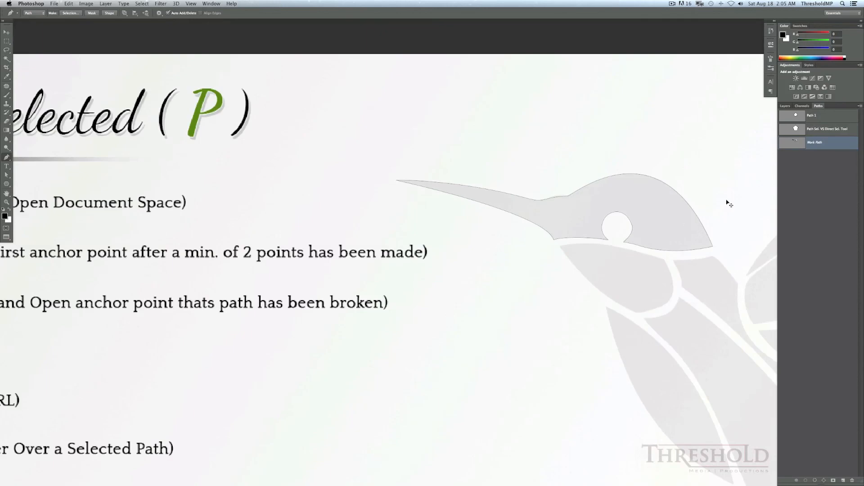
drag(727, 202, 559, 203)
scroll(562, 207, right, 5)
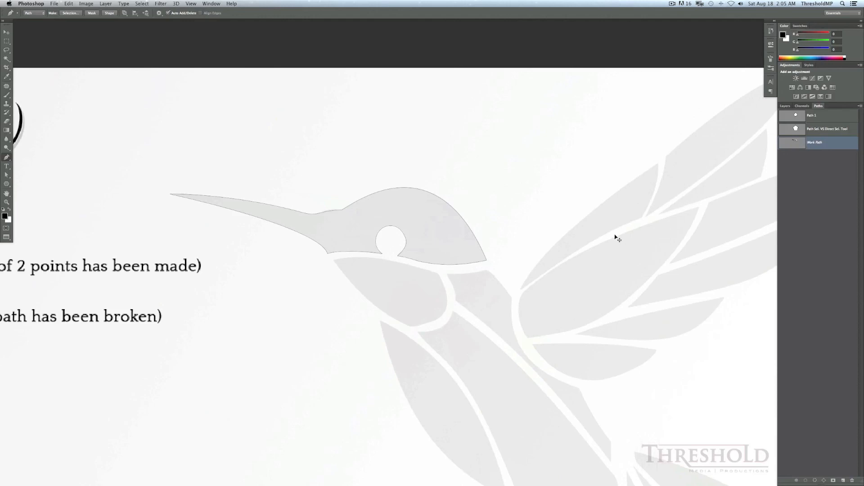
Step: Deselect the Work Path, try a new two-point curve between the head and wing, and undo it
click(816, 179)
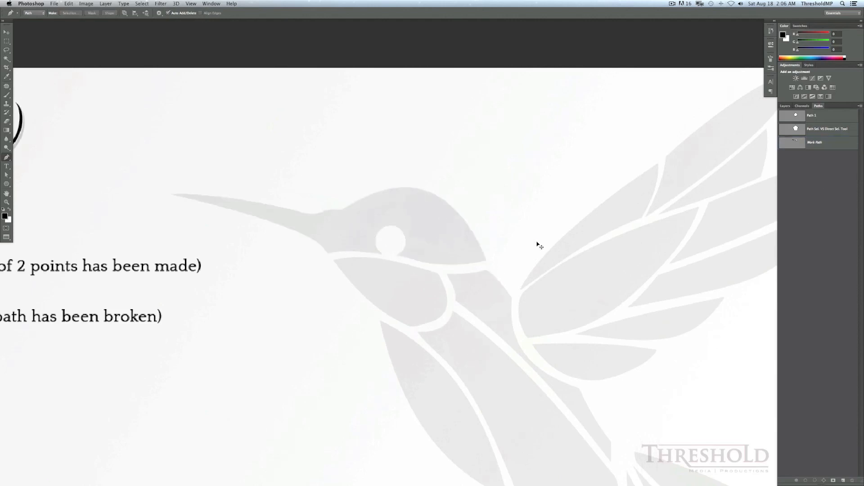
click(497, 147)
drag(569, 174, 572, 285)
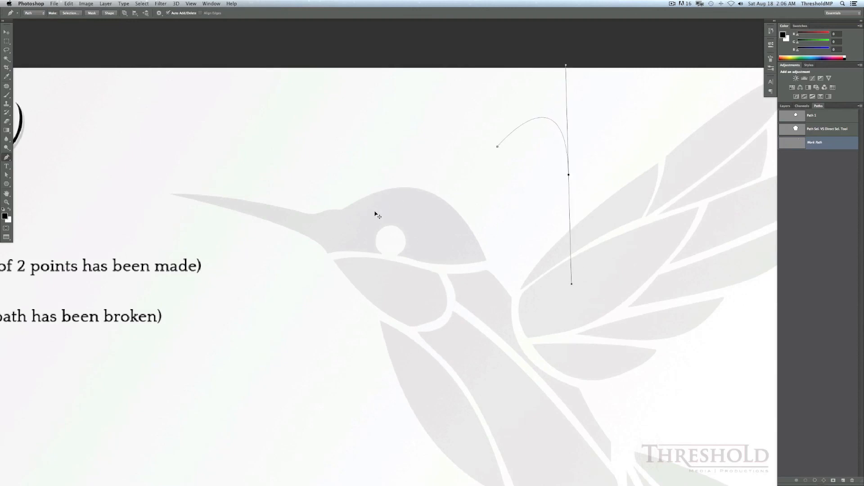
key(super+z)
key(super+z)
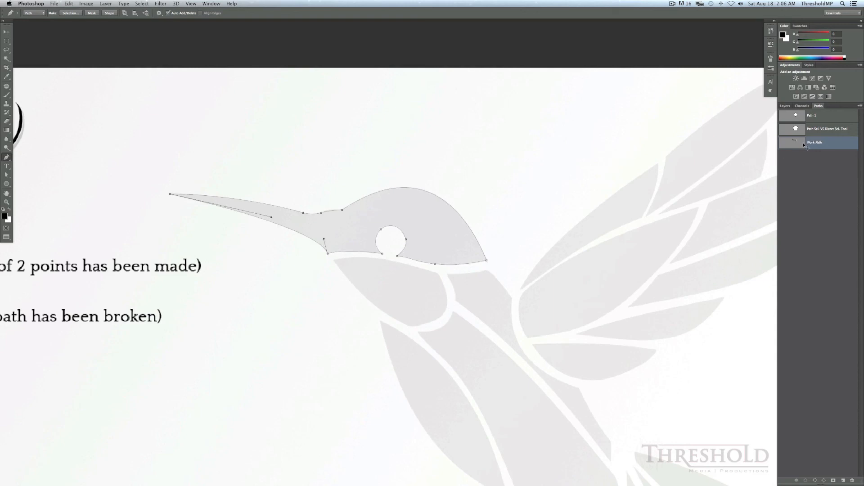
Step: Save the head's Work Path under the name "bird head"
double_click(835, 143)
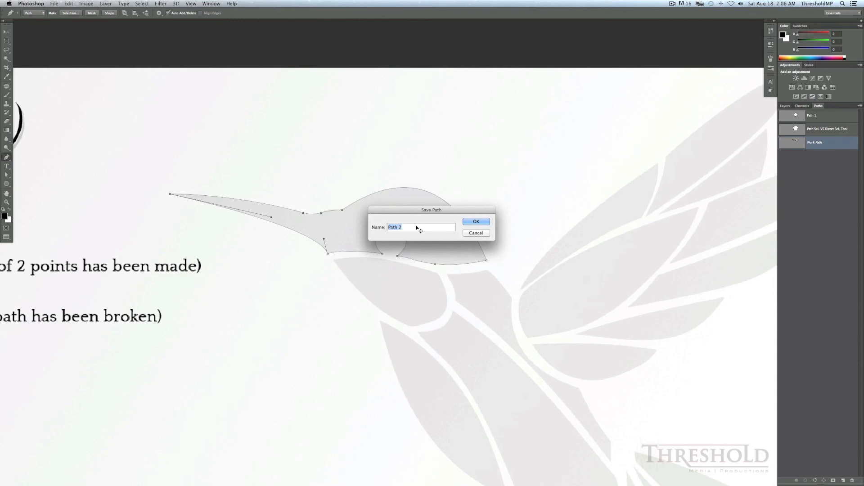
text(bird head)
click(484, 223)
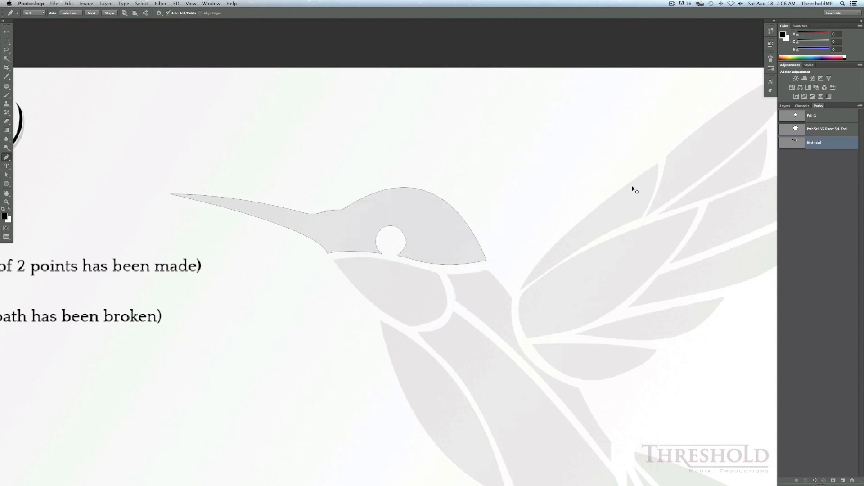
Step: Deselect the bird head path and trace the front wing feather's upper edge as a separate two-point curve
click(804, 166)
click(521, 289)
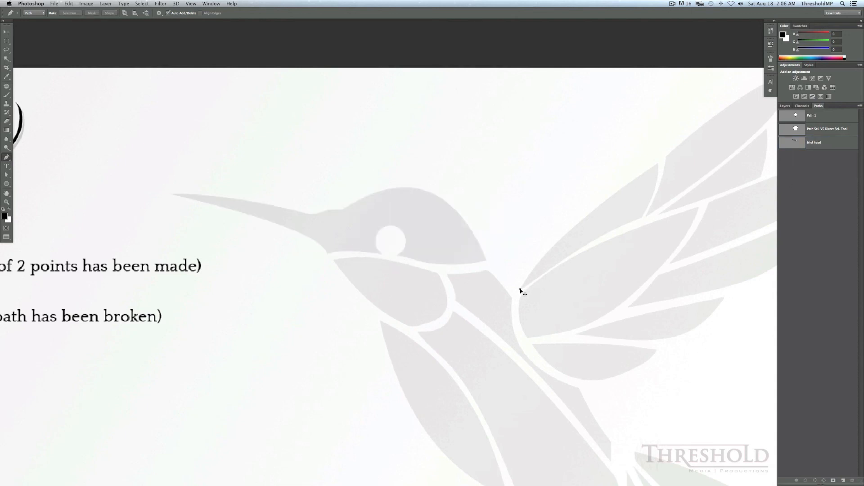
click(636, 171)
click(657, 163)
click(678, 156)
drag(681, 155, 757, 102)
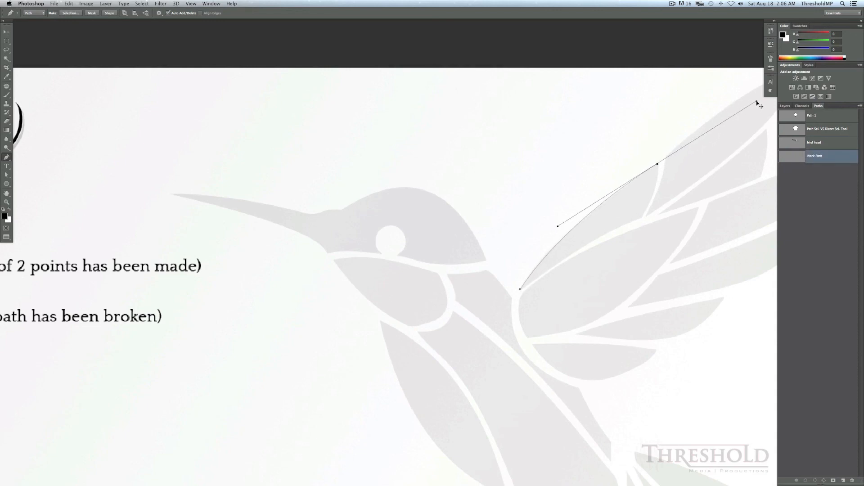
Step: Delete the new Work Path drawn along the wing feather
click(806, 174)
click(805, 161)
key(BackSpace)
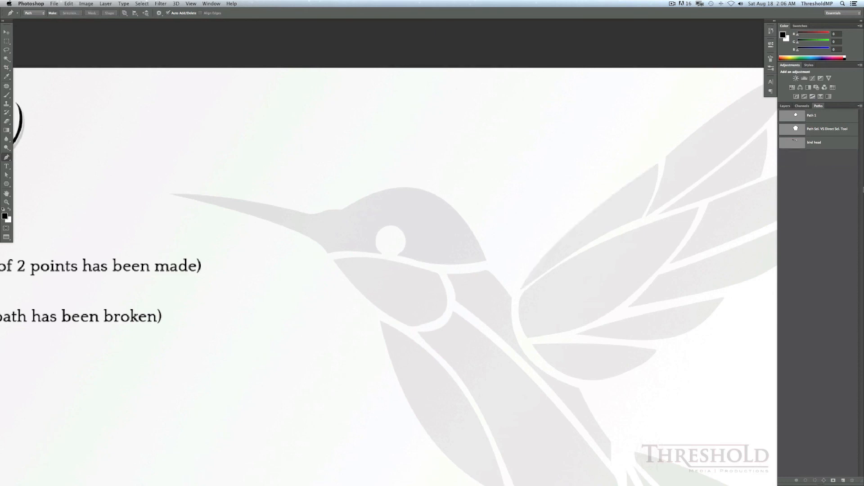
Step: Rework the bird head path along the head's lower edge between the back of the head and the eye, and deselect it
scroll(376, 259, down, 10)
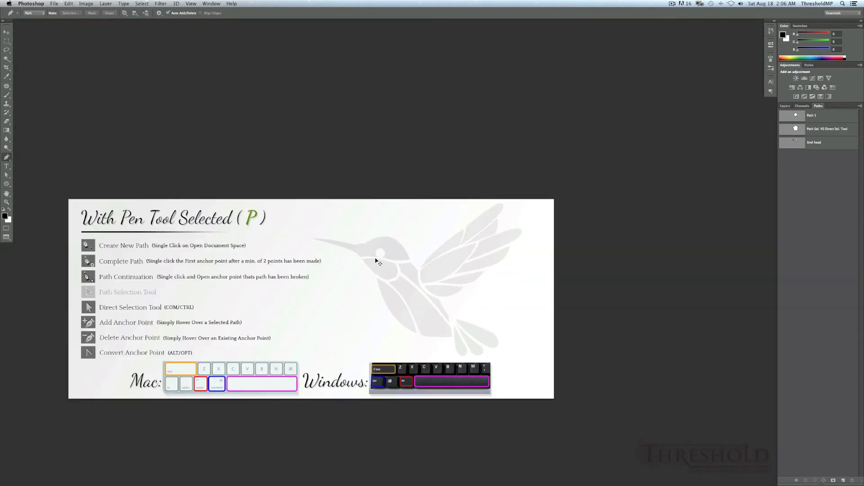
scroll(375, 259, up, 4)
drag(288, 322, 404, 236)
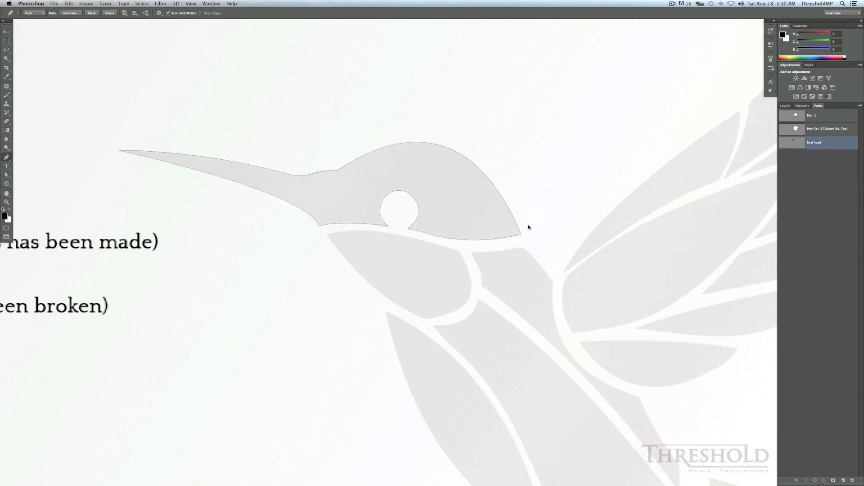
click(483, 240)
key(super+z)
click(456, 240)
click(521, 235)
drag(458, 239, 412, 232)
key(Return)
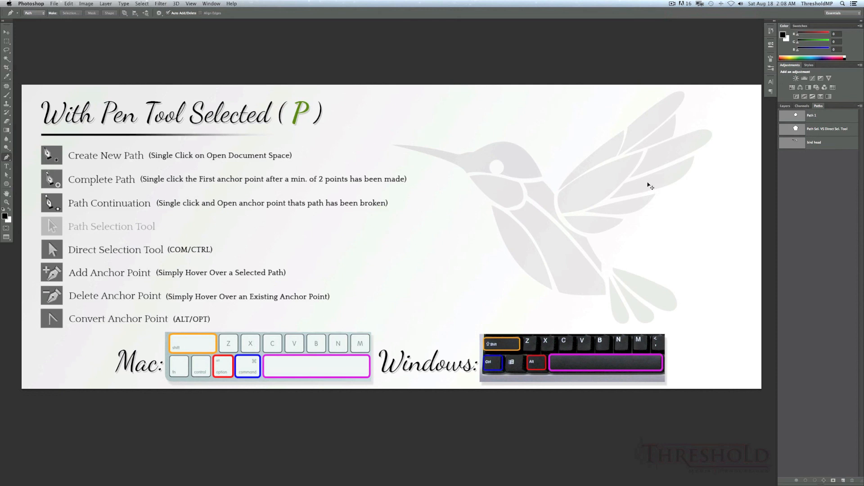
Step: Hide the Main Tutorial layer group and select the Give It A Try! group
click(786, 105)
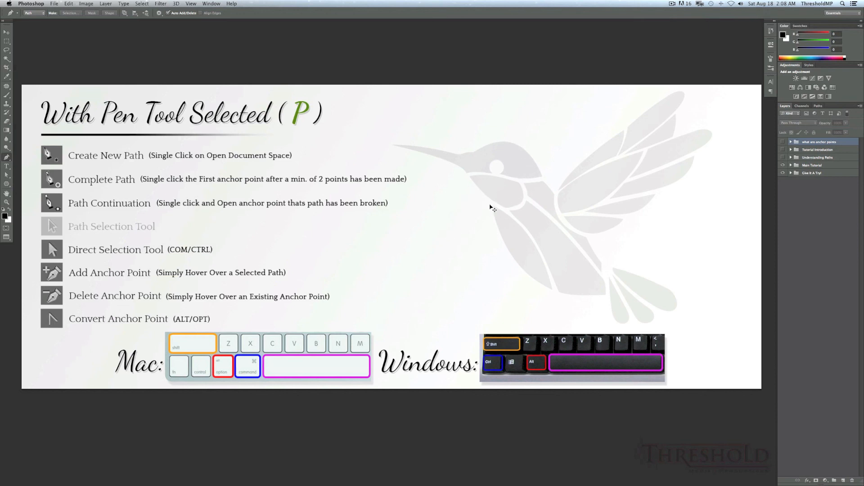
click(784, 166)
click(807, 174)
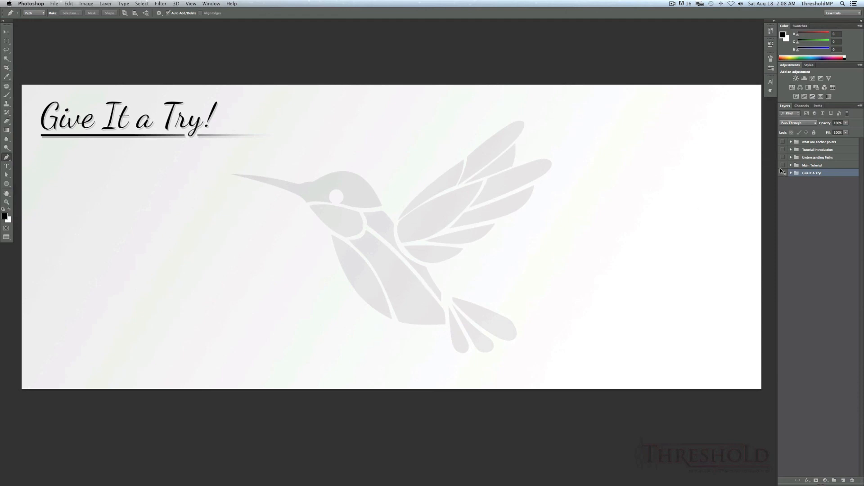
Step: Show and expand the Tutorial Introduction group to view the bird vector source page, and collapse and hide it again
click(783, 149)
click(791, 150)
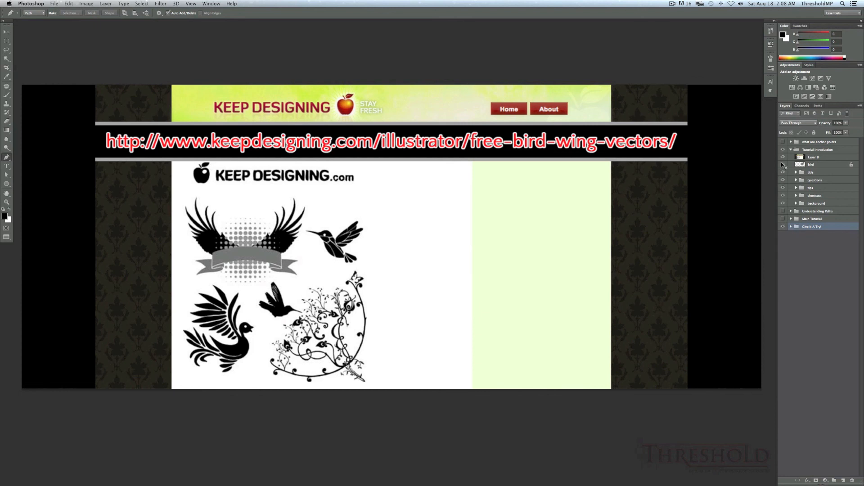
click(791, 149)
click(783, 150)
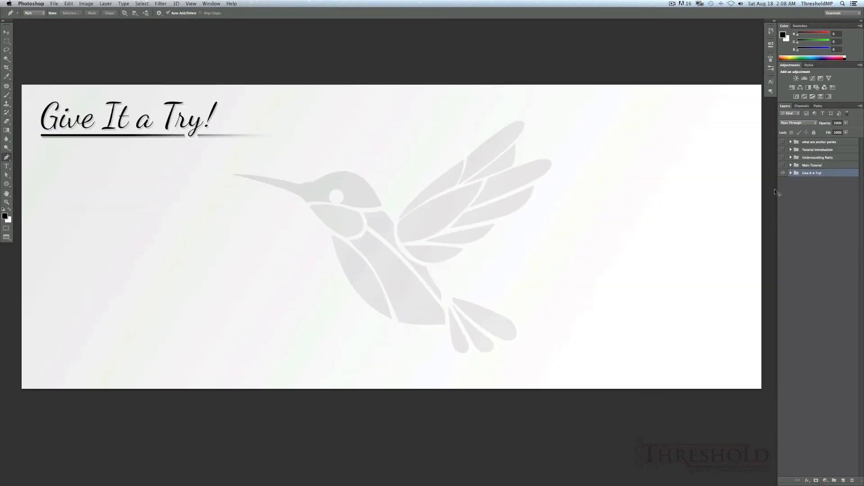